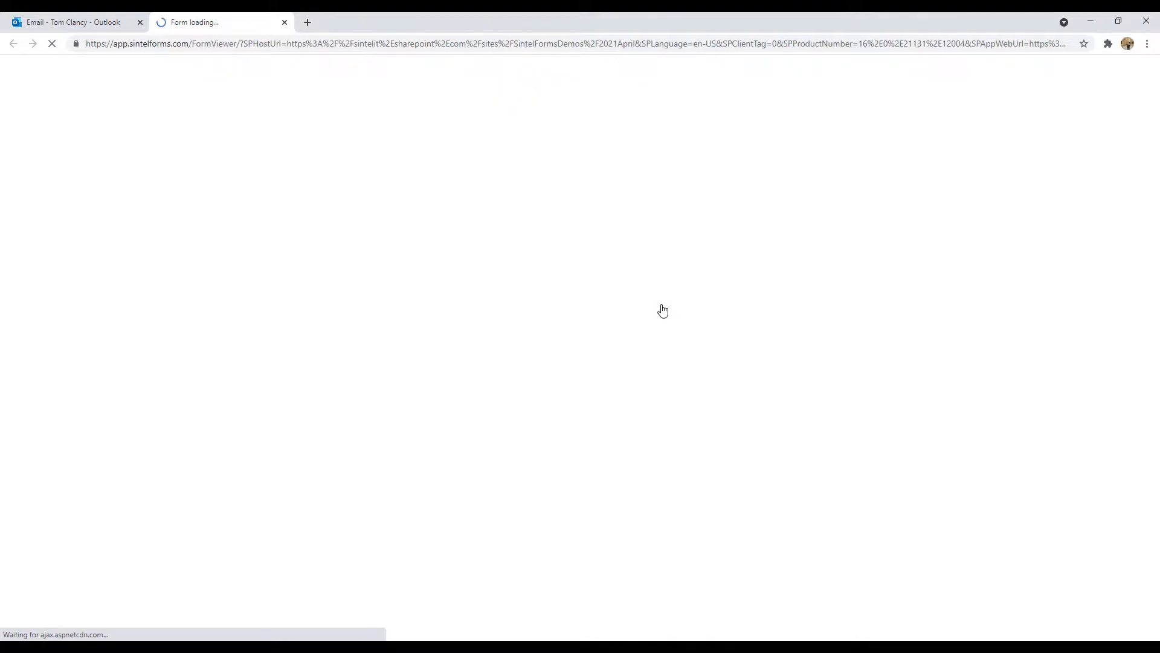
Step: Perform the Make Payment action on the sponsor form and confirm the payment dialog
scroll(1159, 227, down, 1)
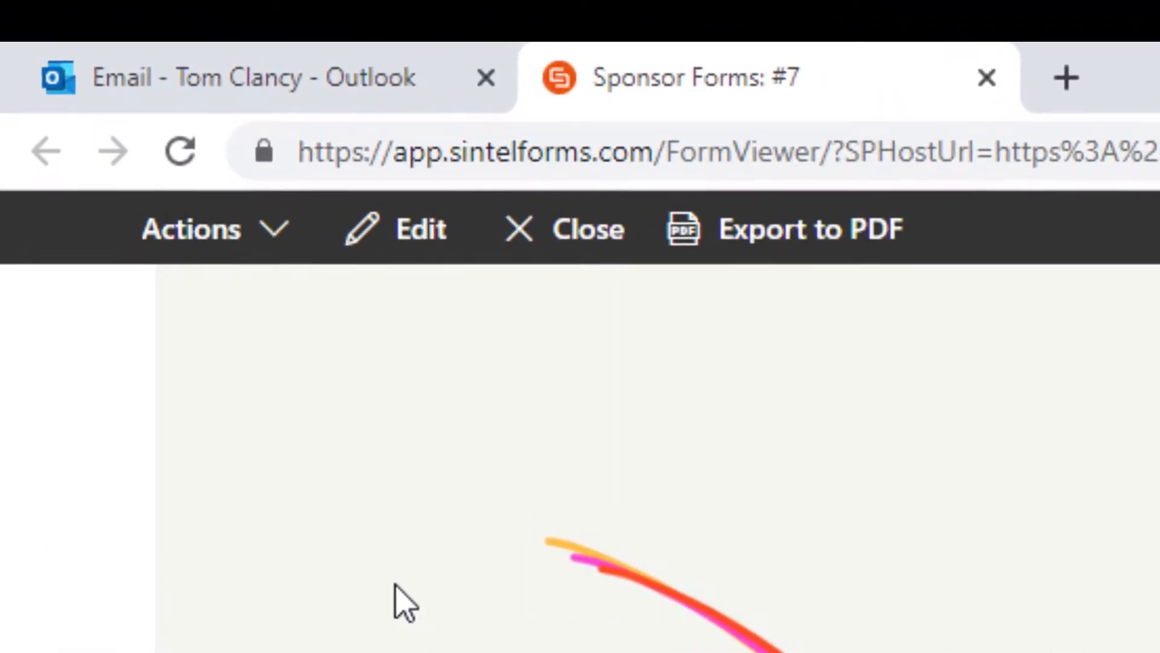
click(147, 124)
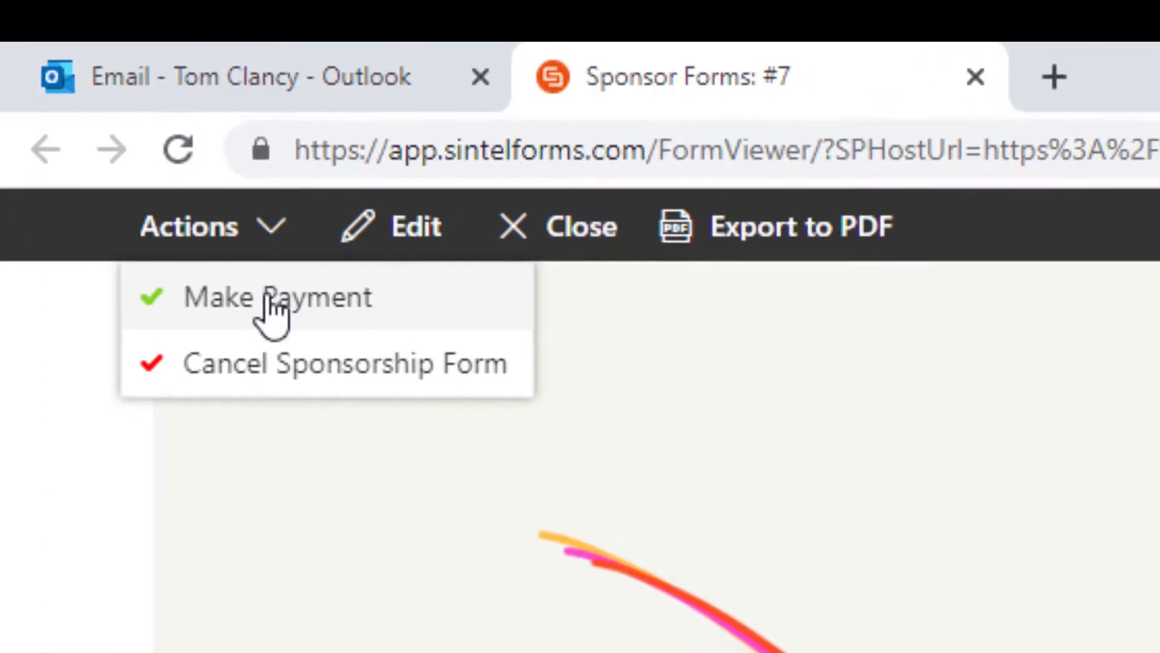
click(275, 307)
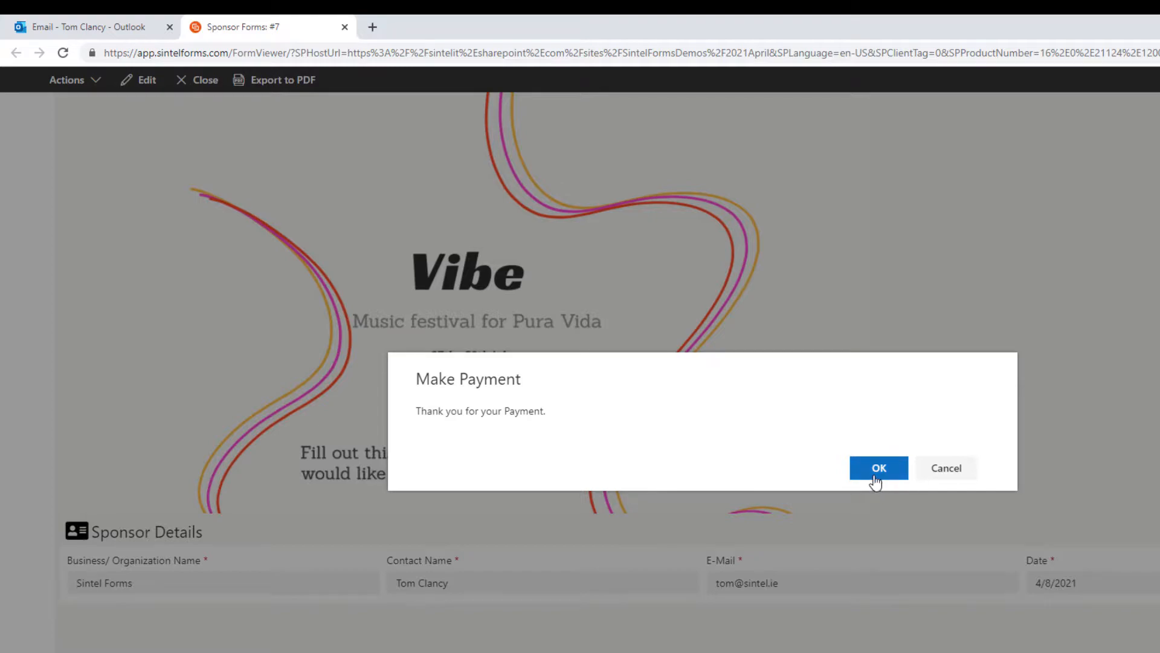
click(878, 469)
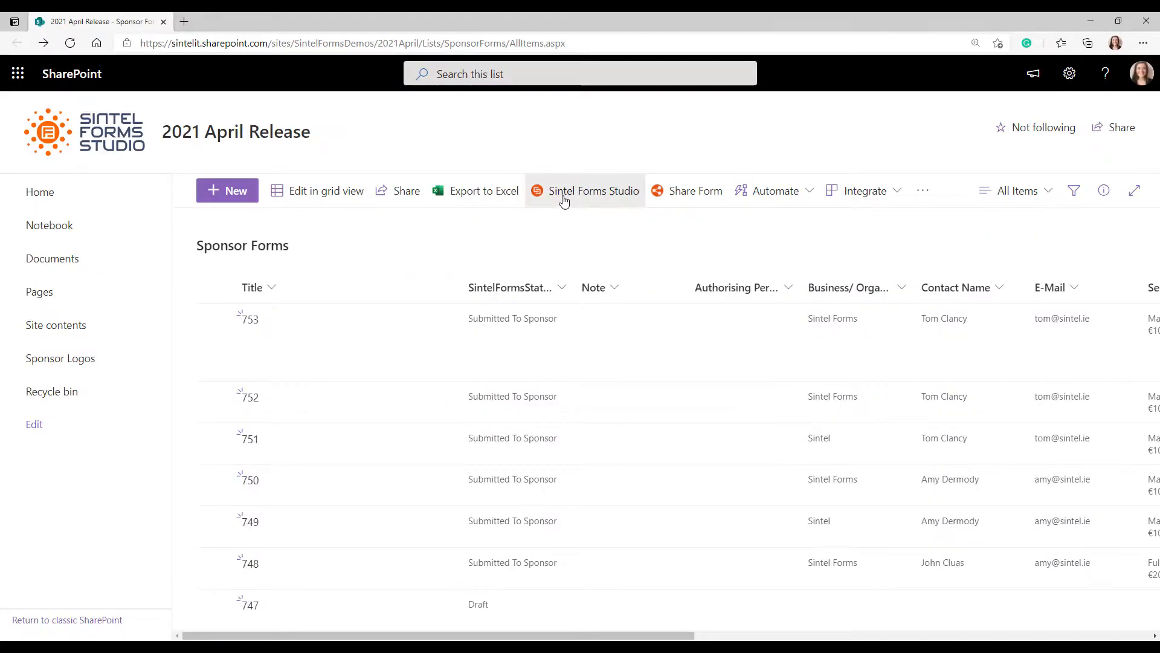
Step: Open the form's Payments settings and switch on Test mode for Stripe
click(564, 200)
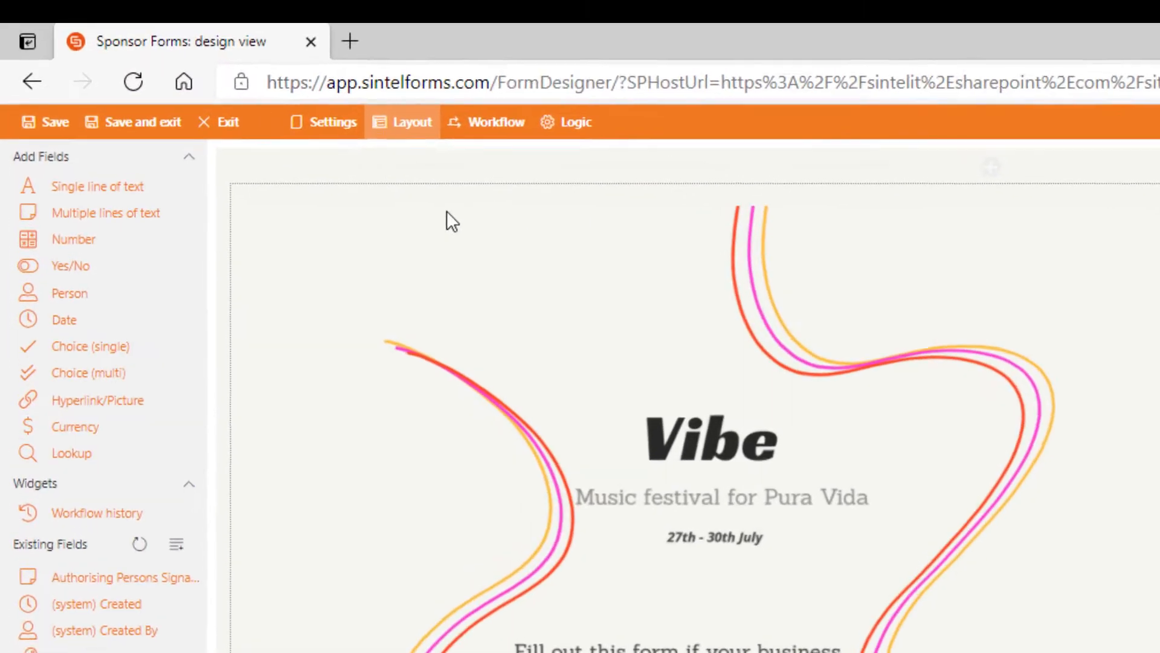
click(332, 125)
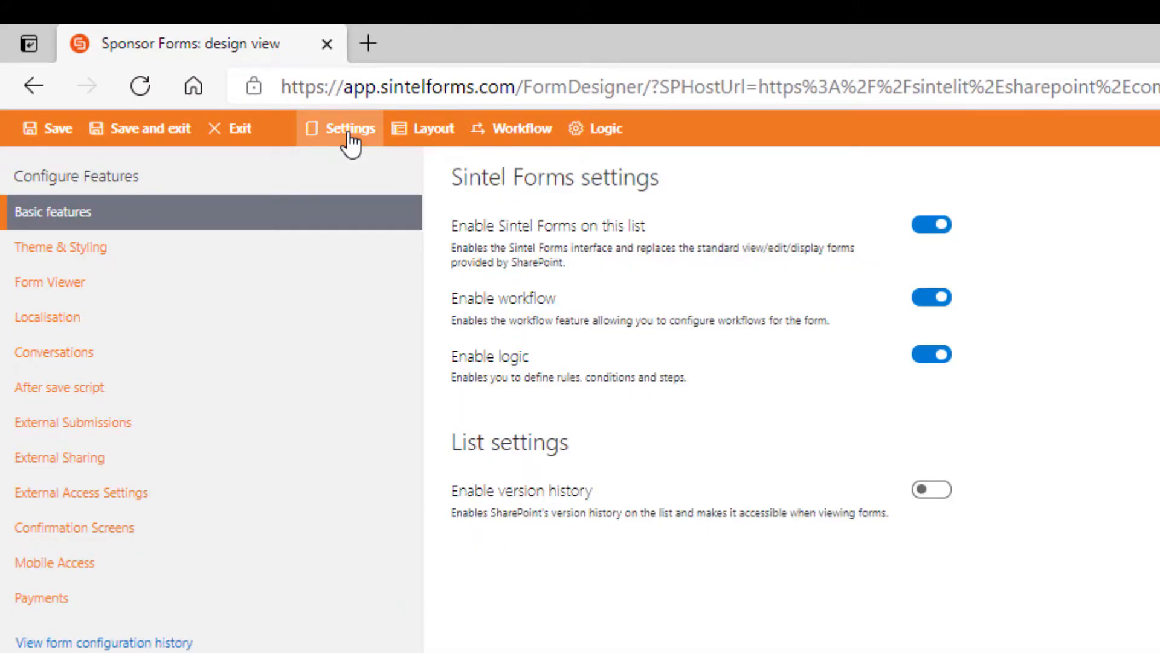
click(156, 600)
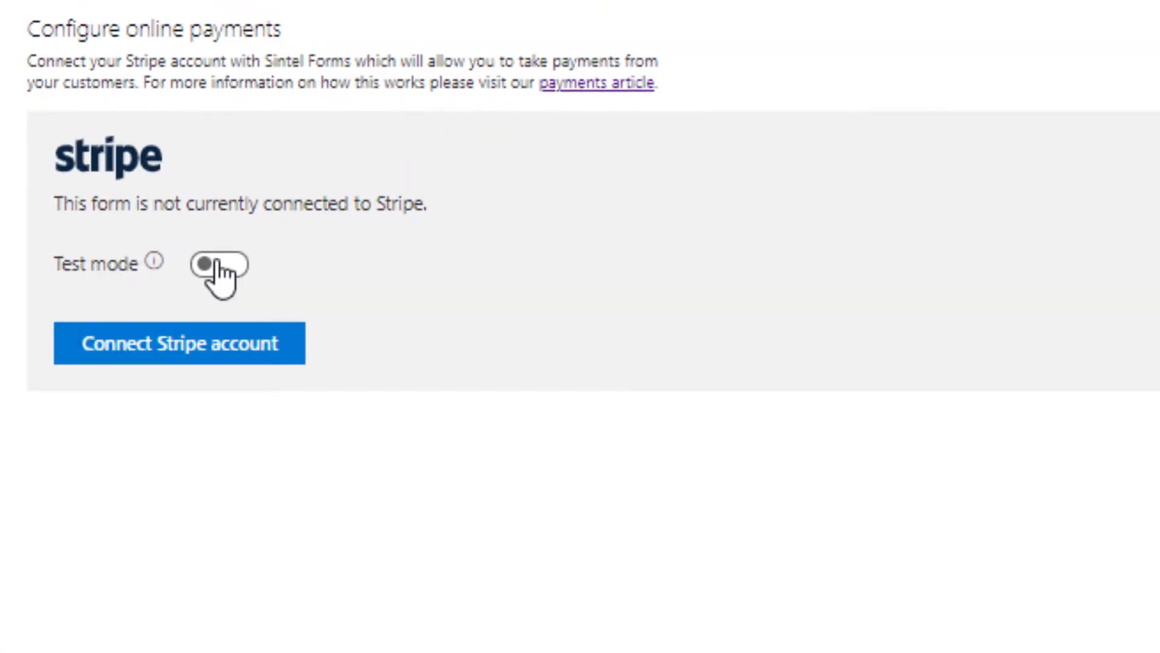
click(529, 325)
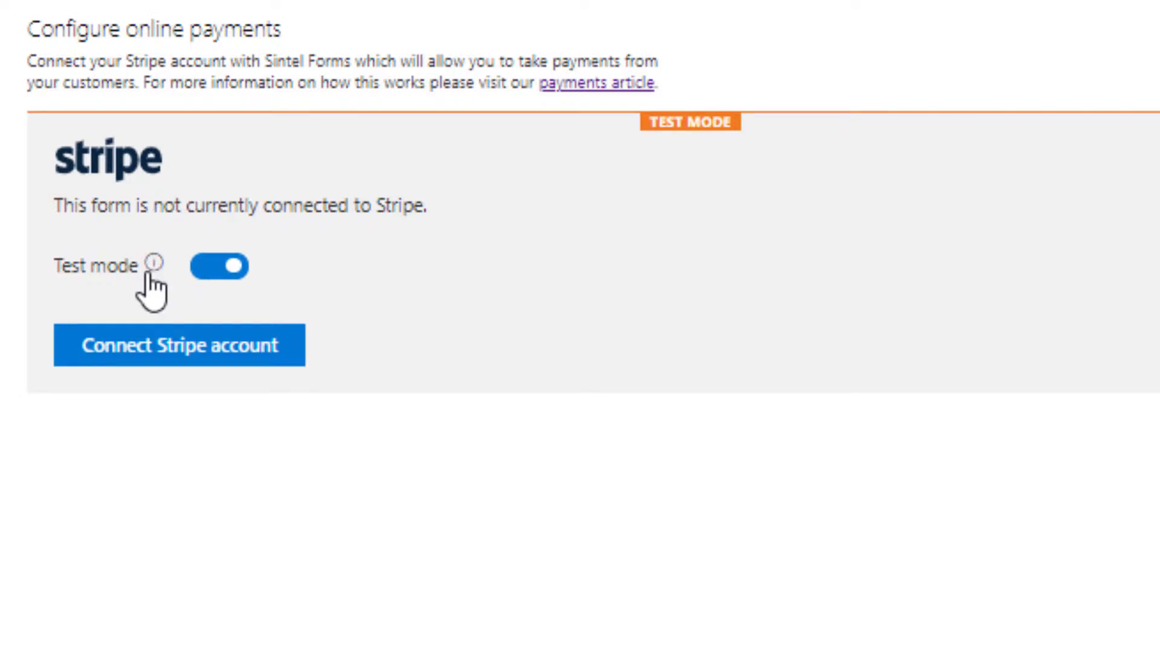
mouse_move(155, 266)
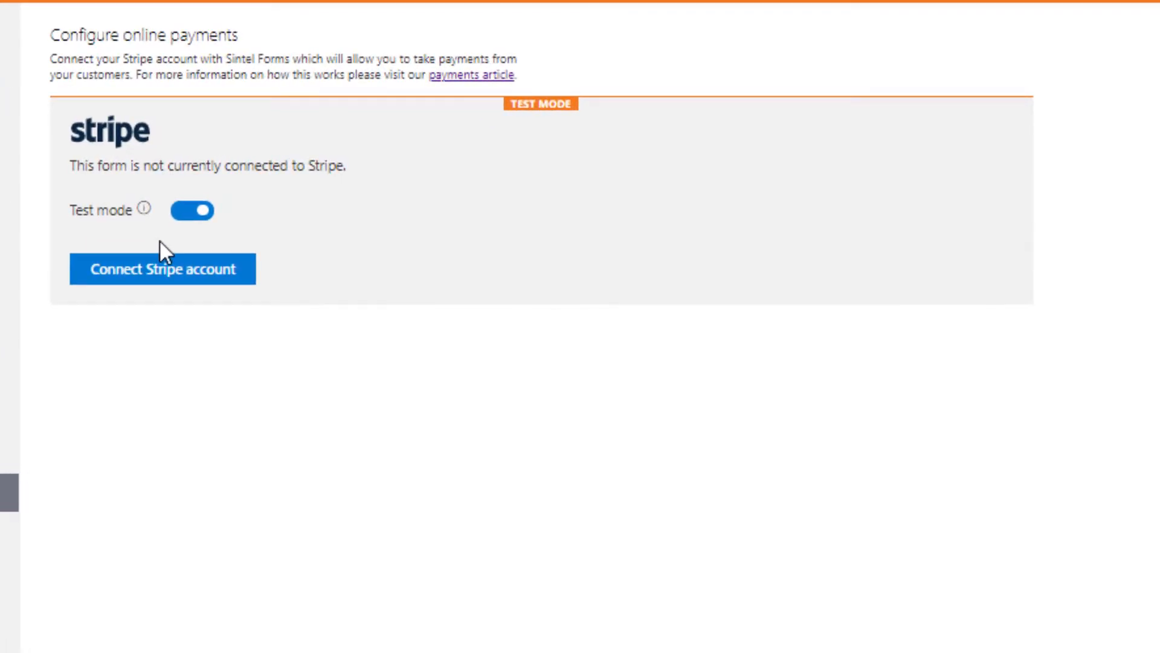
Step: Start connecting a Stripe account and log in with the account e-mail and password
click(158, 278)
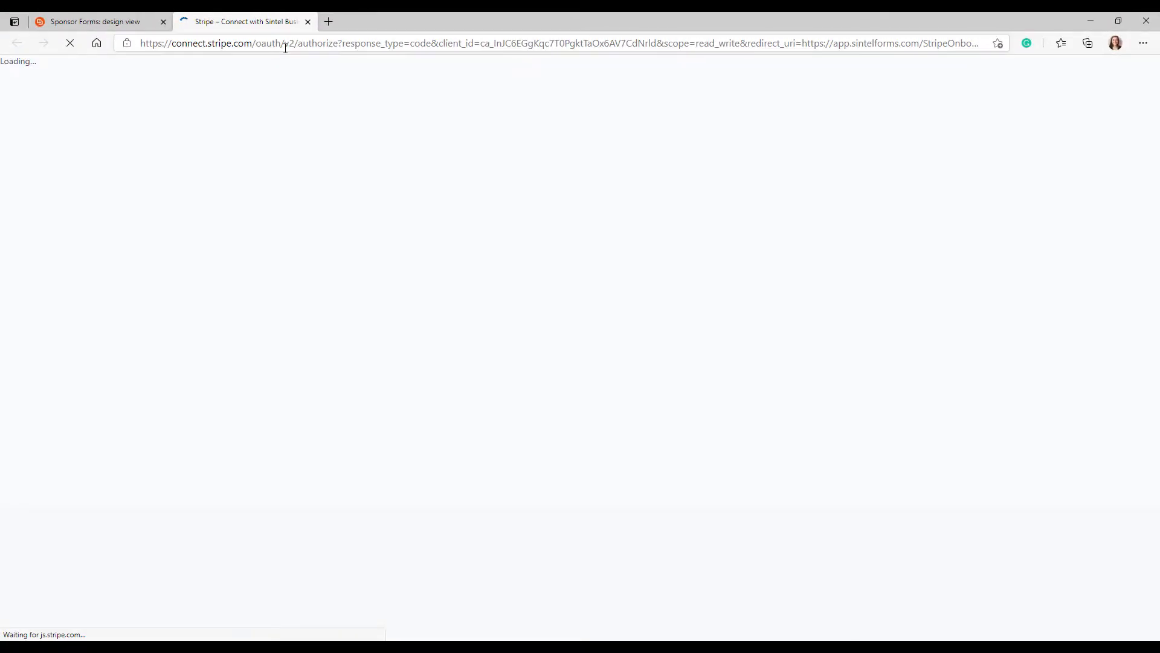
text(a)
click(432, 326)
click(483, 346)
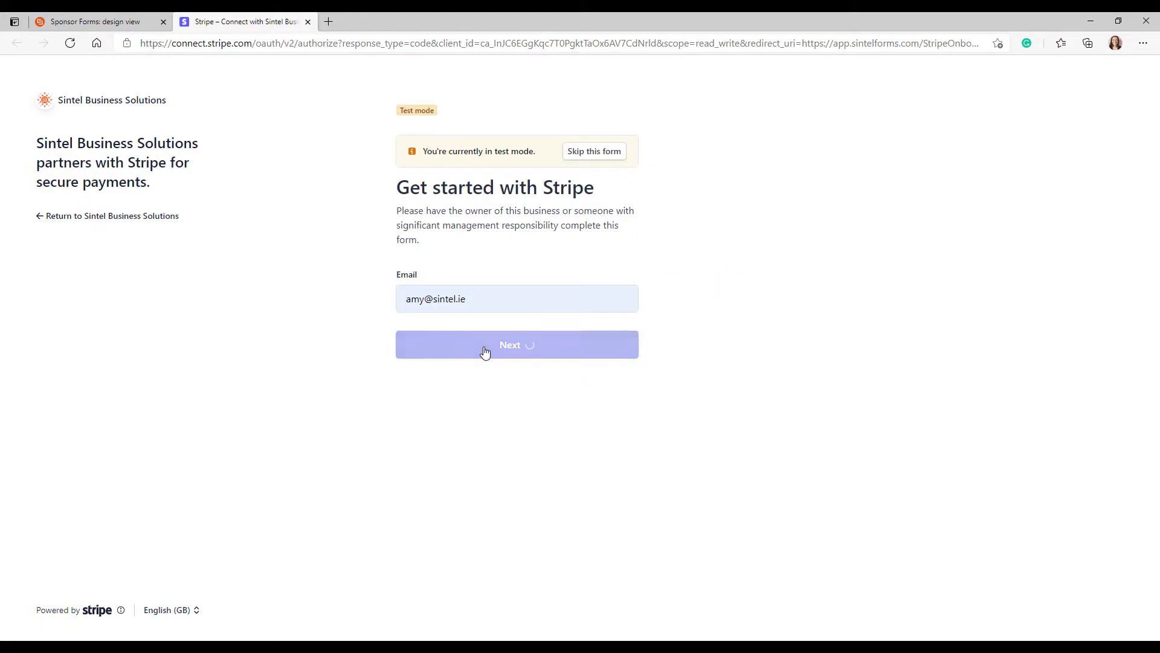
click(465, 341)
click(480, 366)
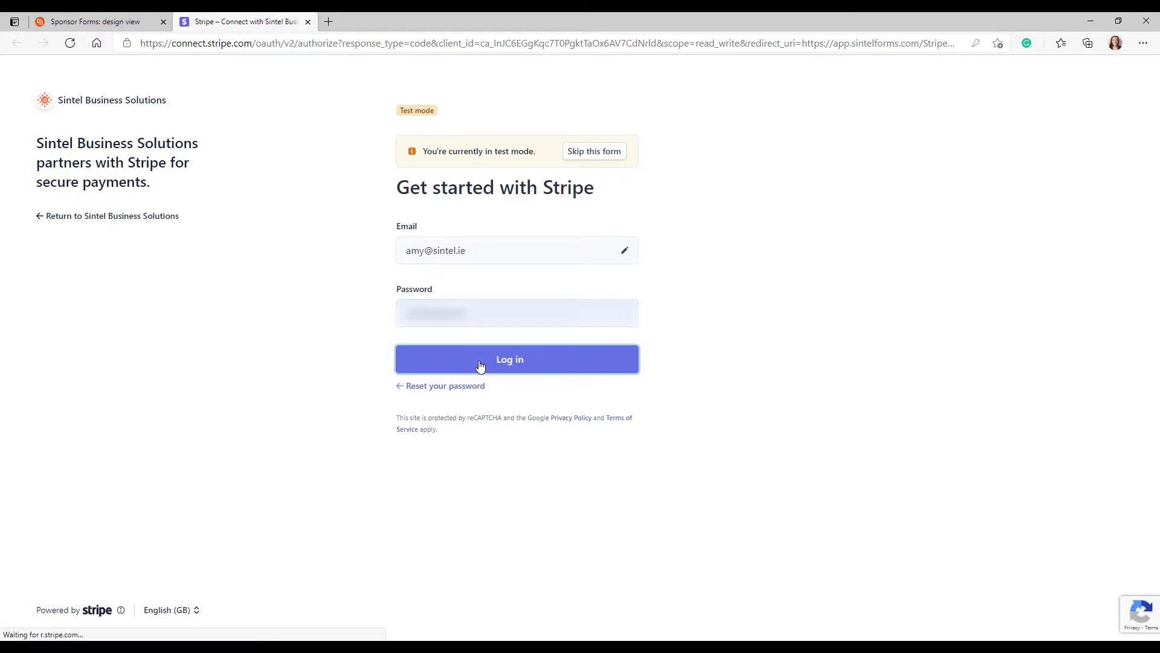
Step: Enter the 6-digit login verification code
click(400, 280)
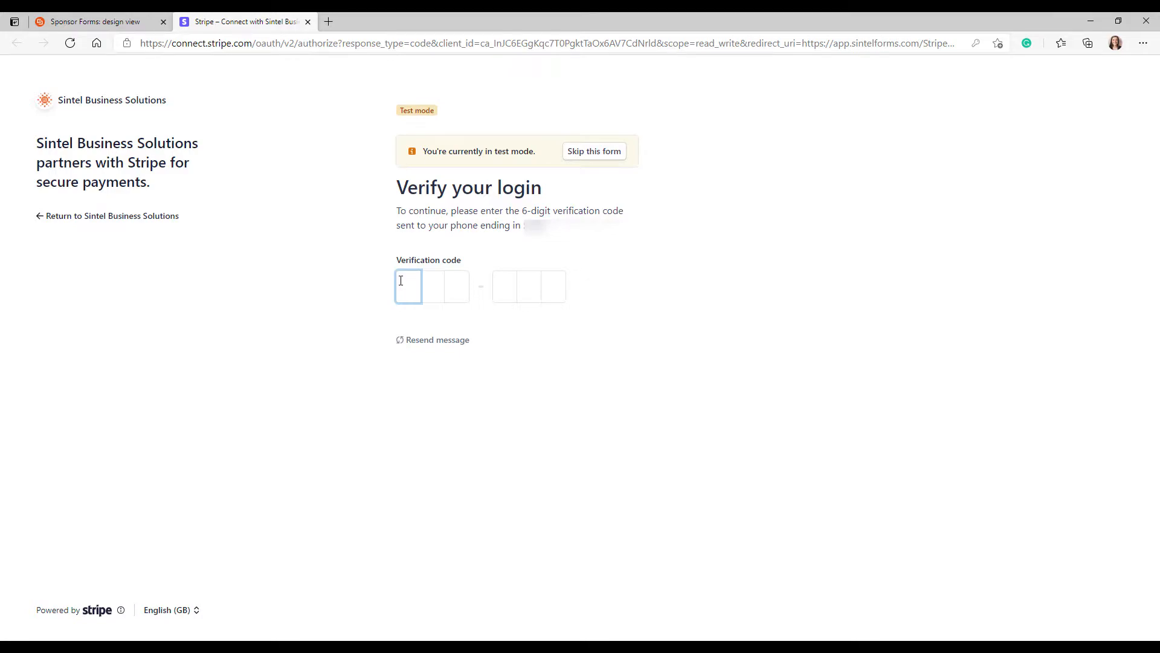
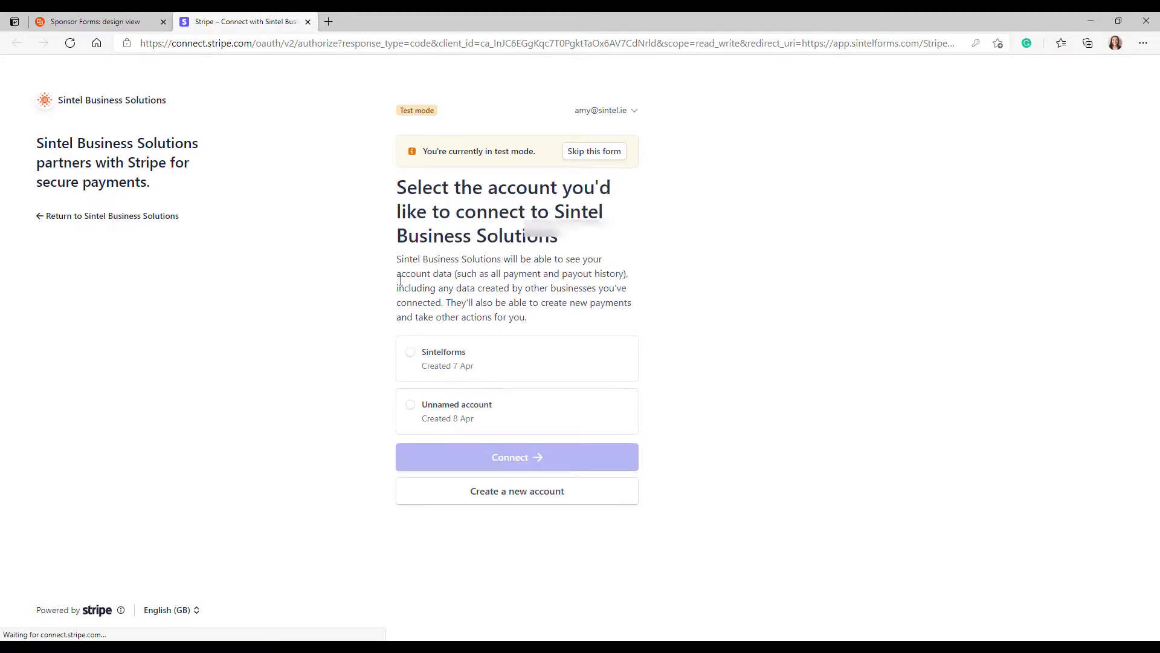
Step: Connect the Sintelforms Stripe account and return to the form designer's payment settings
click(414, 357)
click(482, 459)
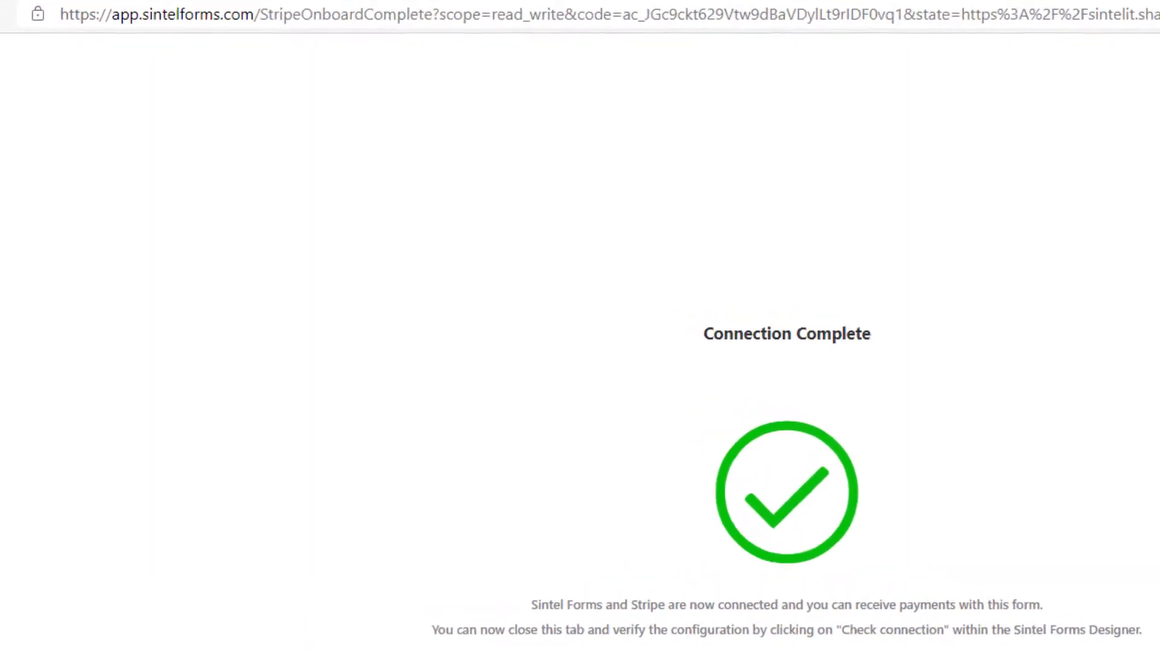
click(309, 20)
click(297, 288)
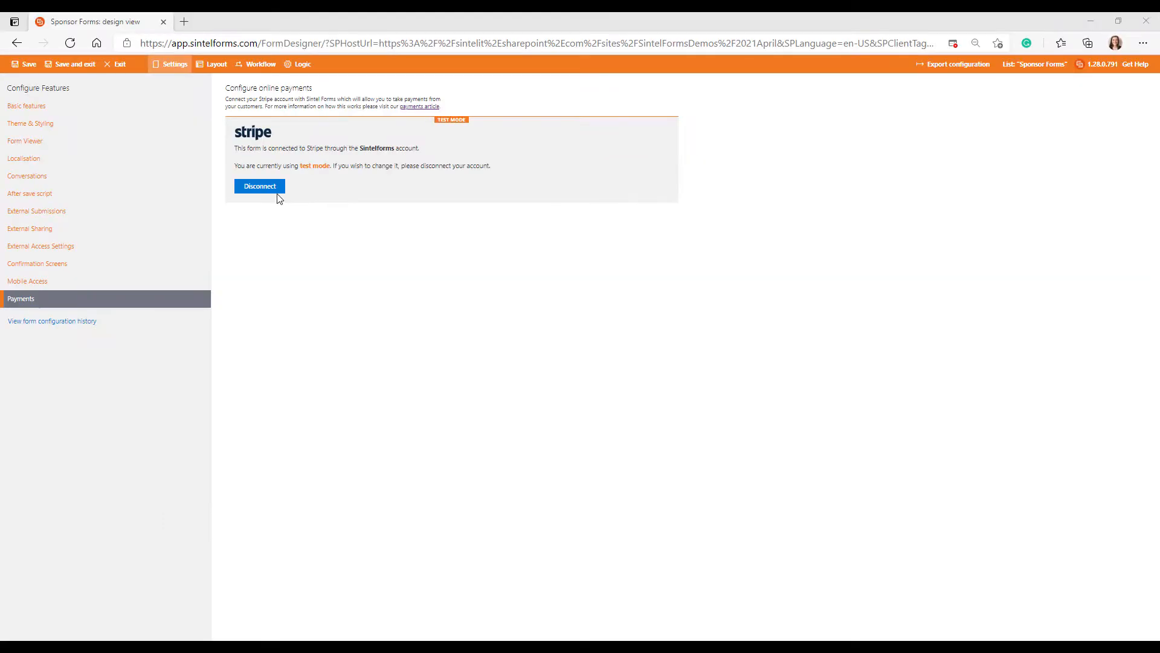
Step: Disconnect the Stripe account and start connecting a Stripe account again
click(285, 285)
click(315, 241)
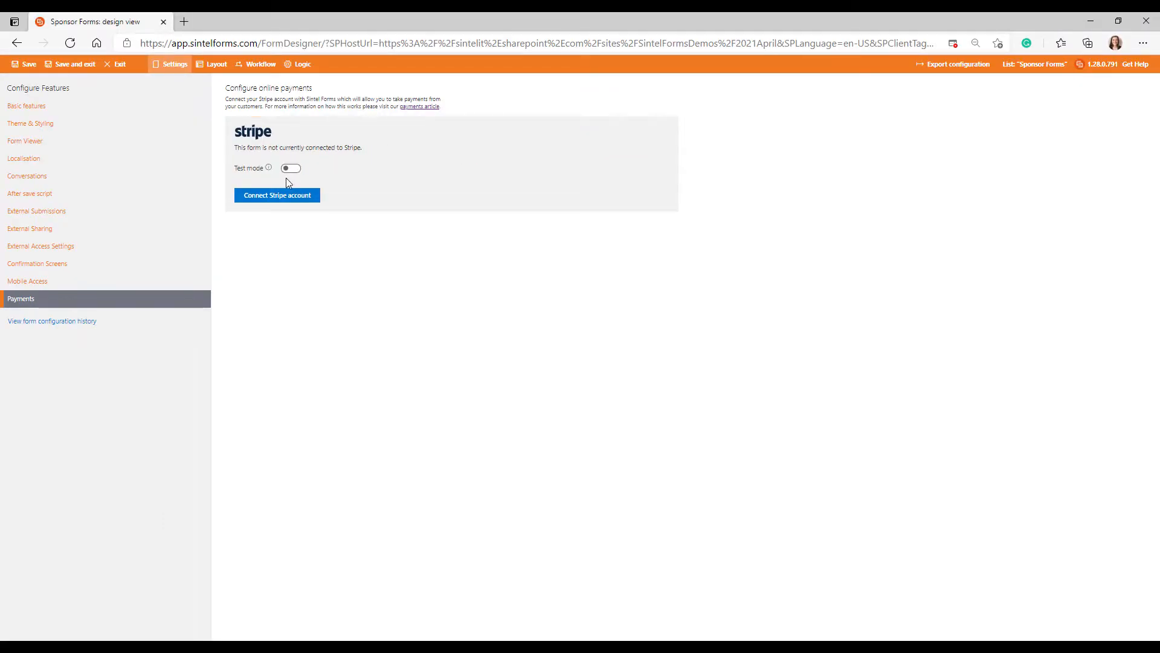
click(284, 202)
click(277, 180)
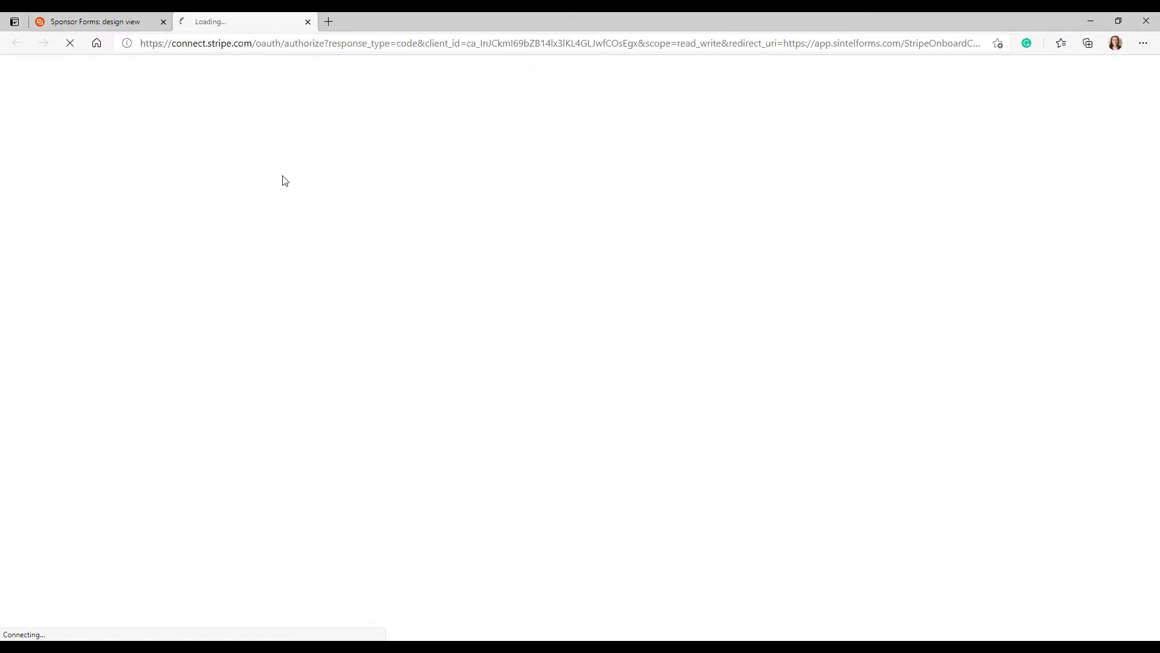
click(525, 416)
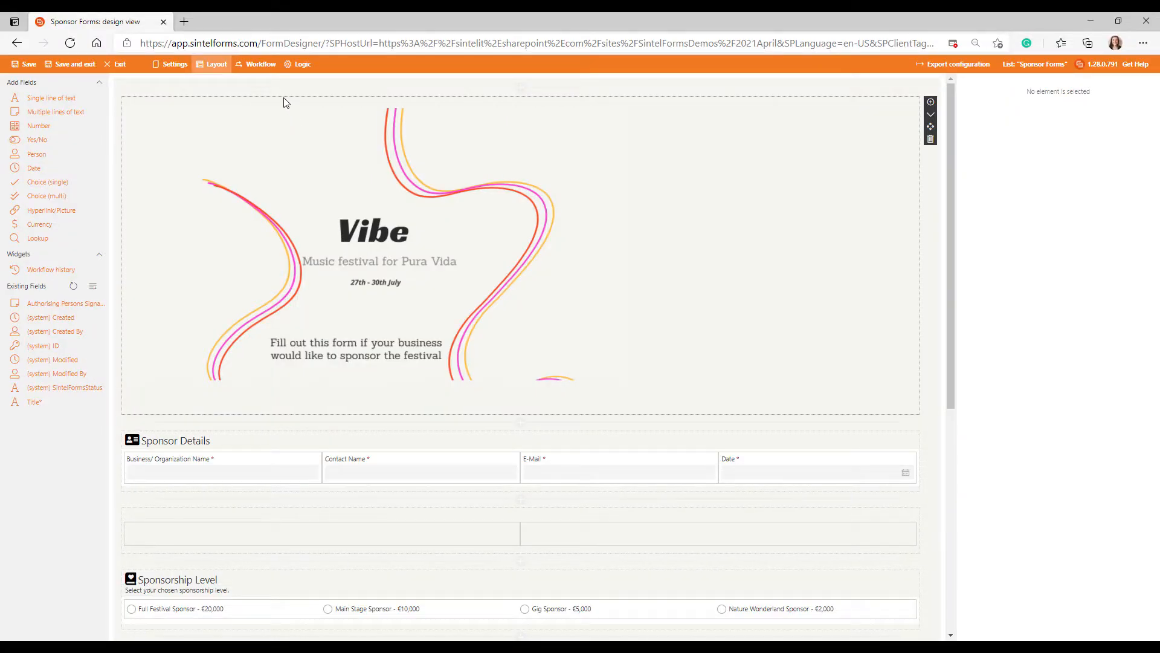
Step: Add a payment action to the Submitted To Sponsor status in the workflow and open its properties
click(261, 71)
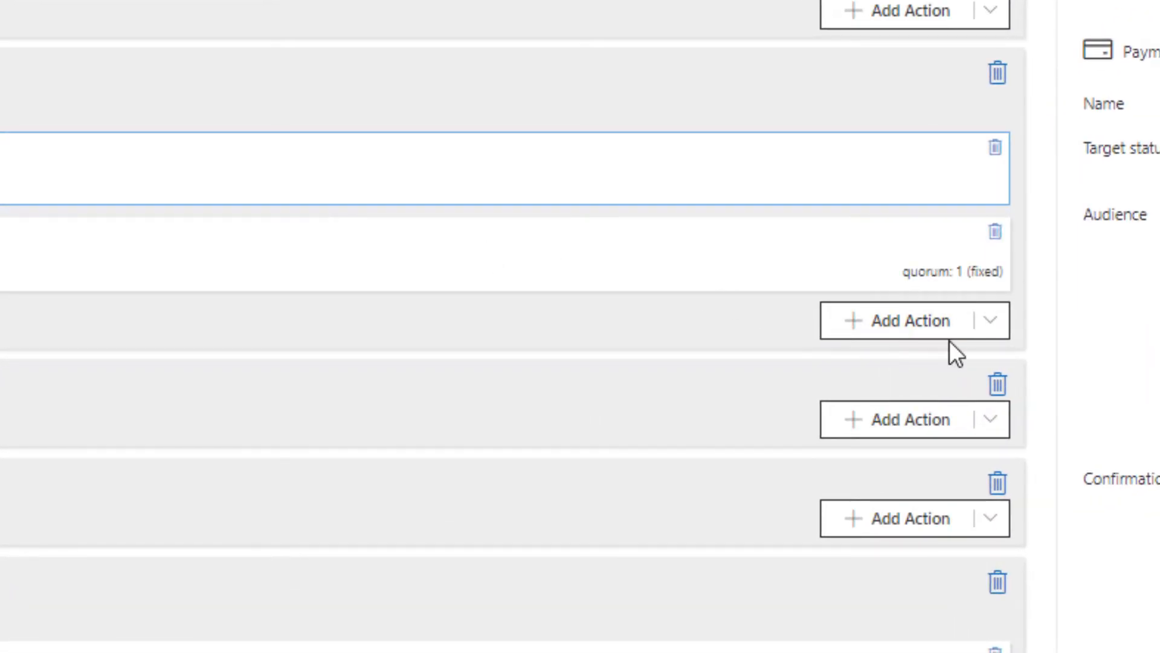
click(988, 323)
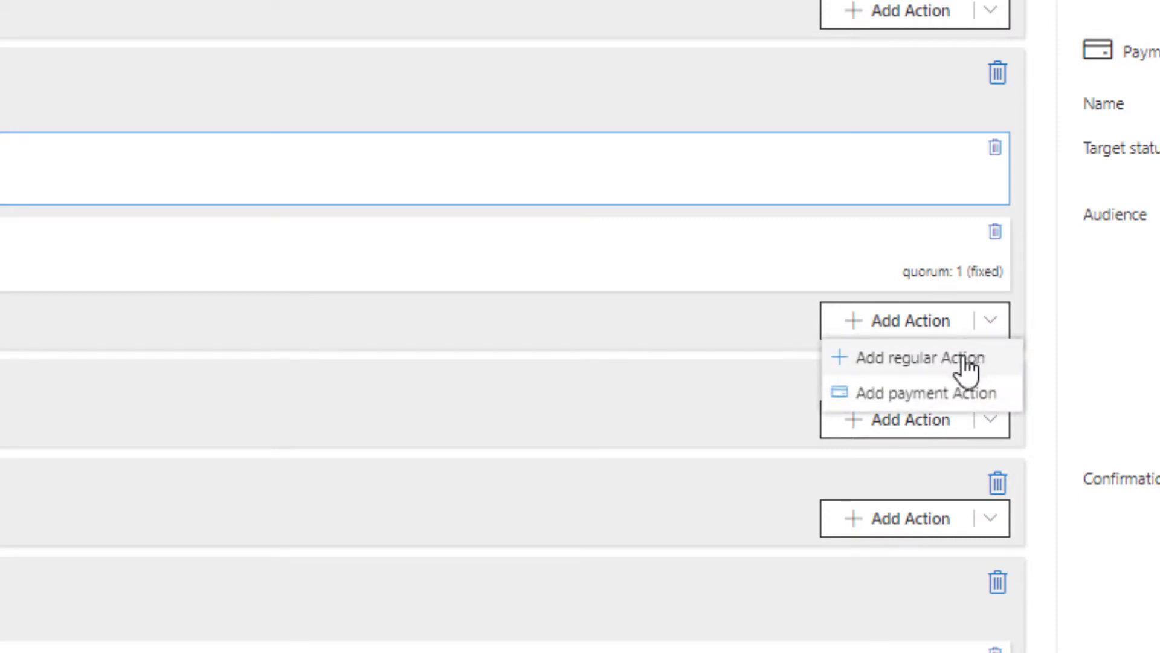
click(951, 399)
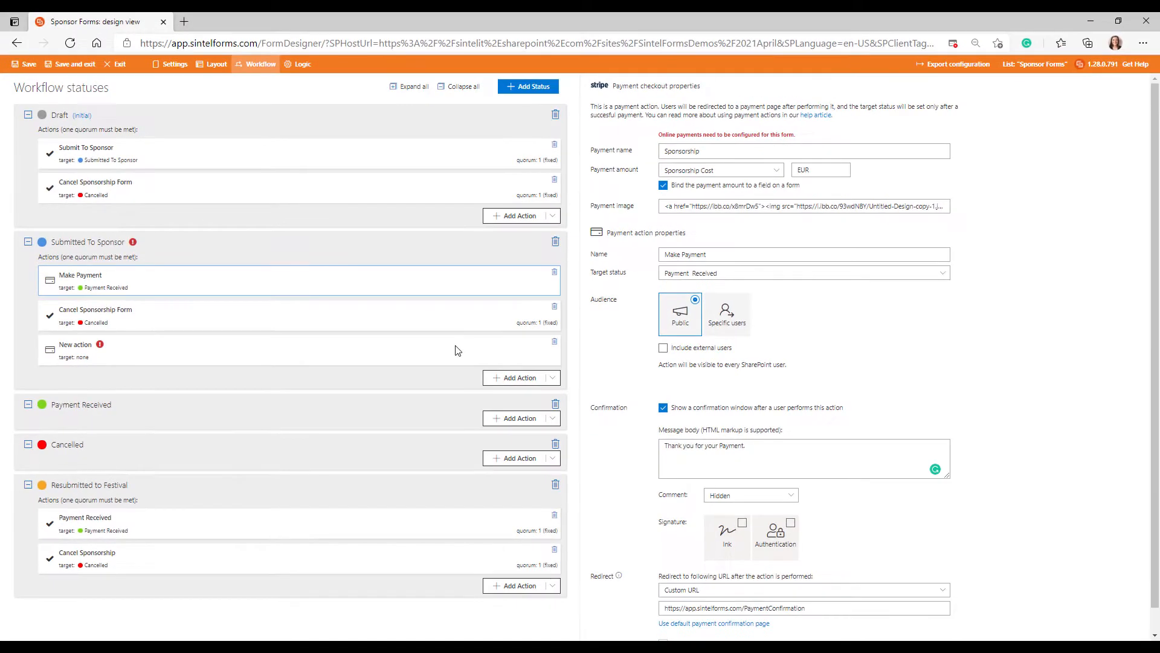
click(605, 342)
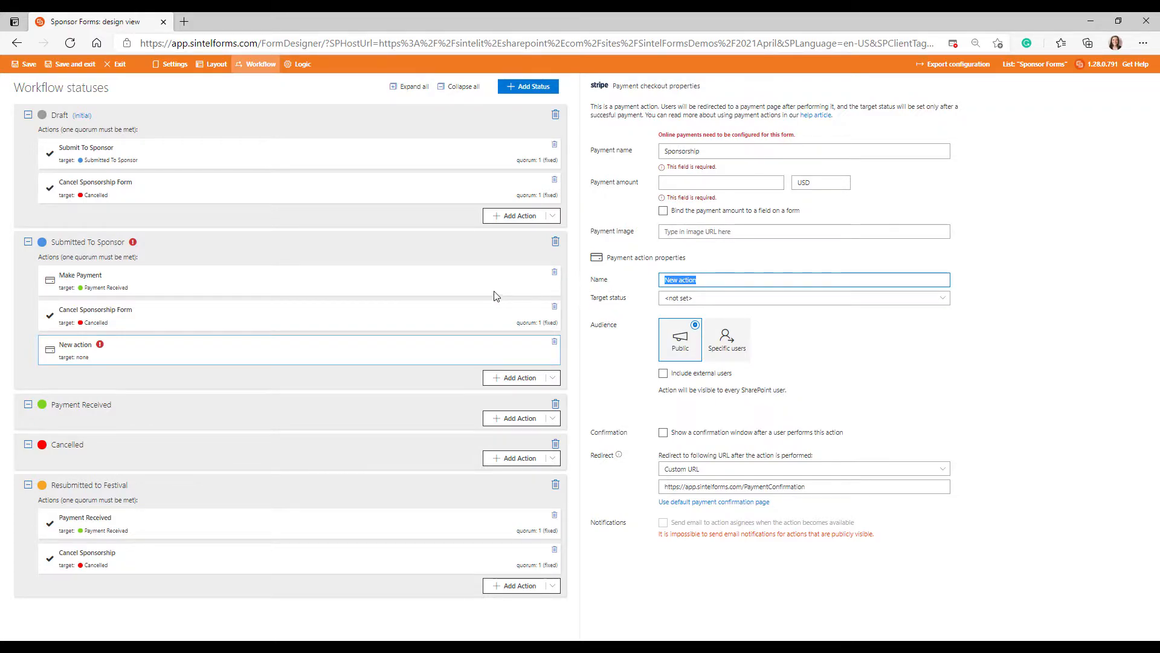
click(397, 288)
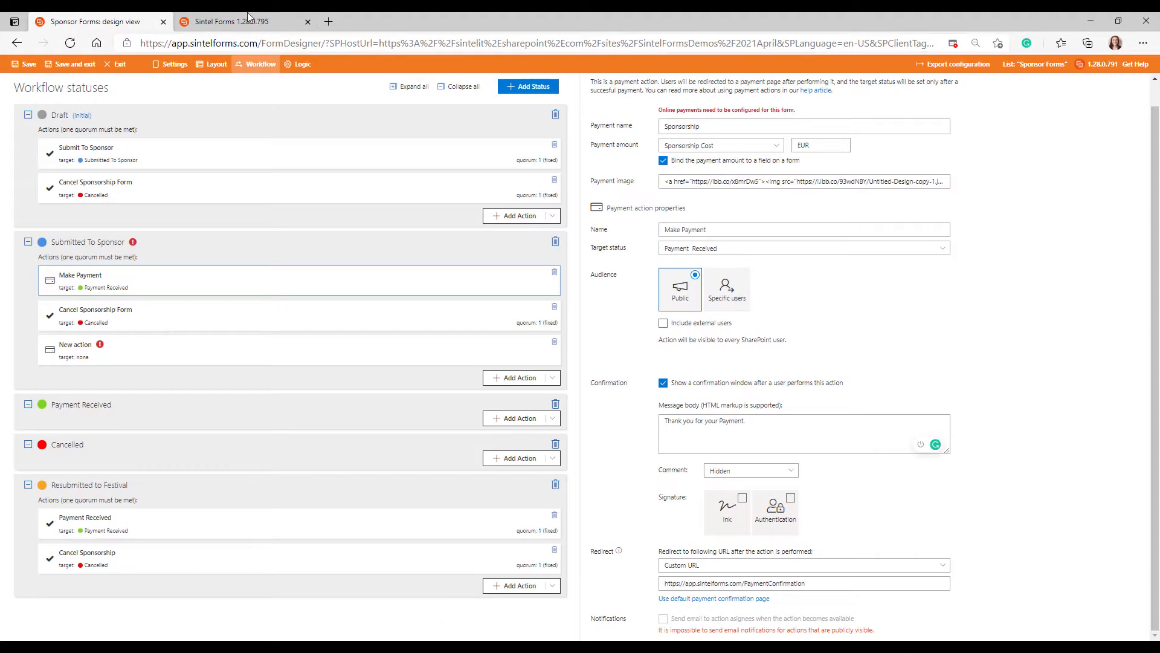
Step: Complete the Business/ Organization Name so it ends with 'Shop Online or In store.'
click(248, 22)
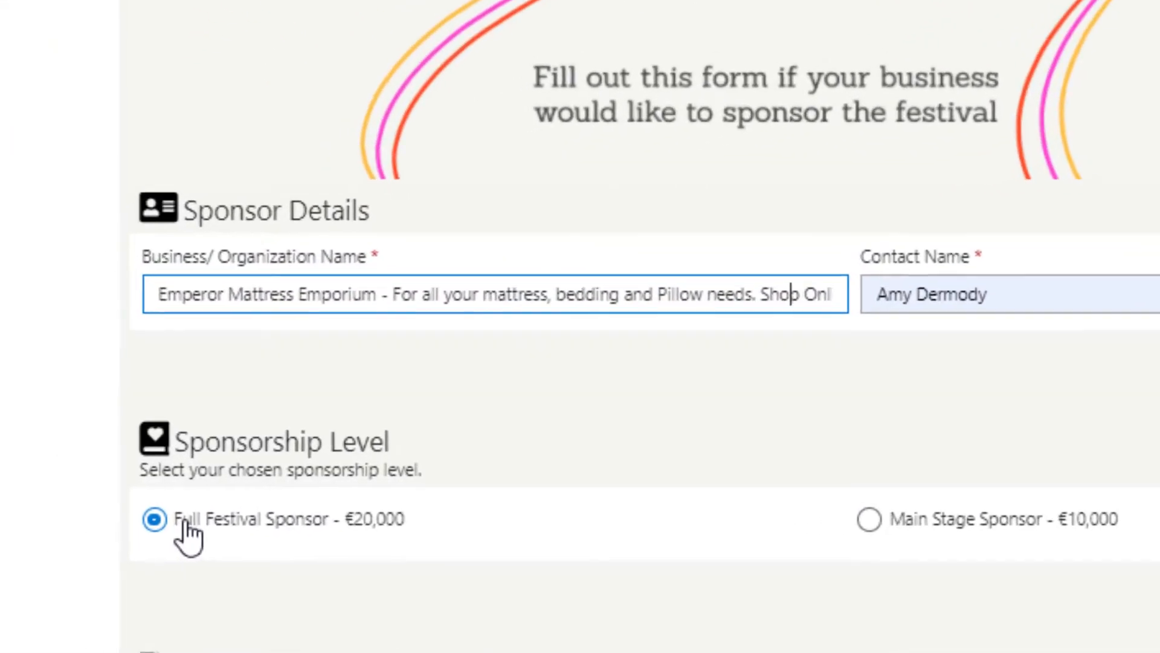
click(153, 233)
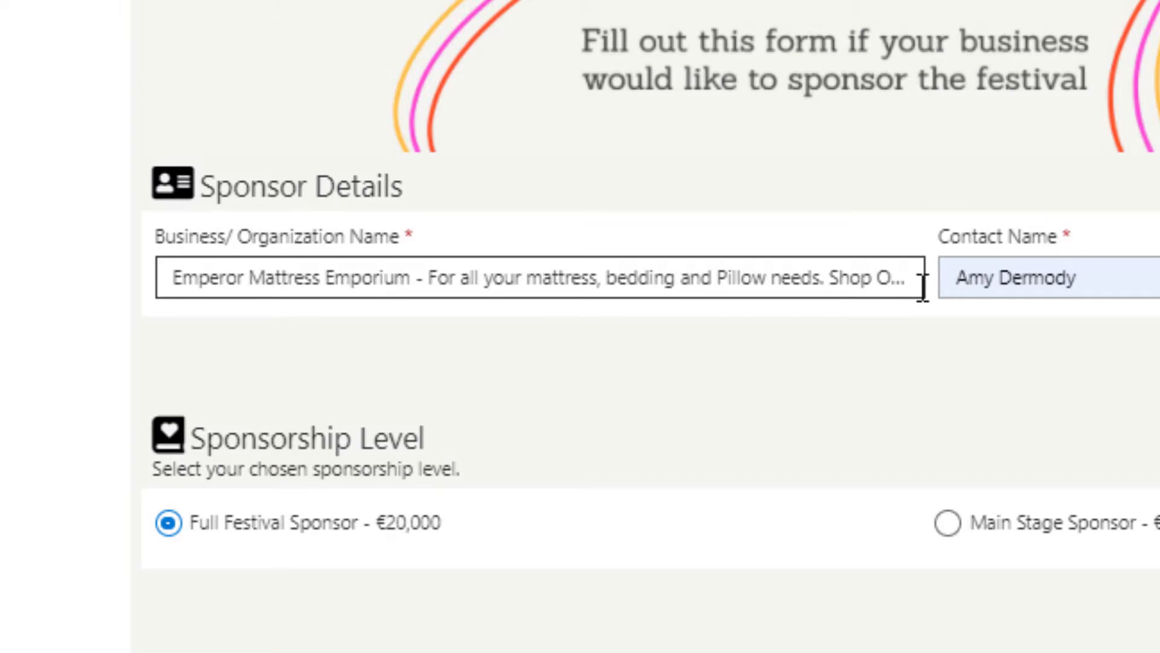
click(883, 278)
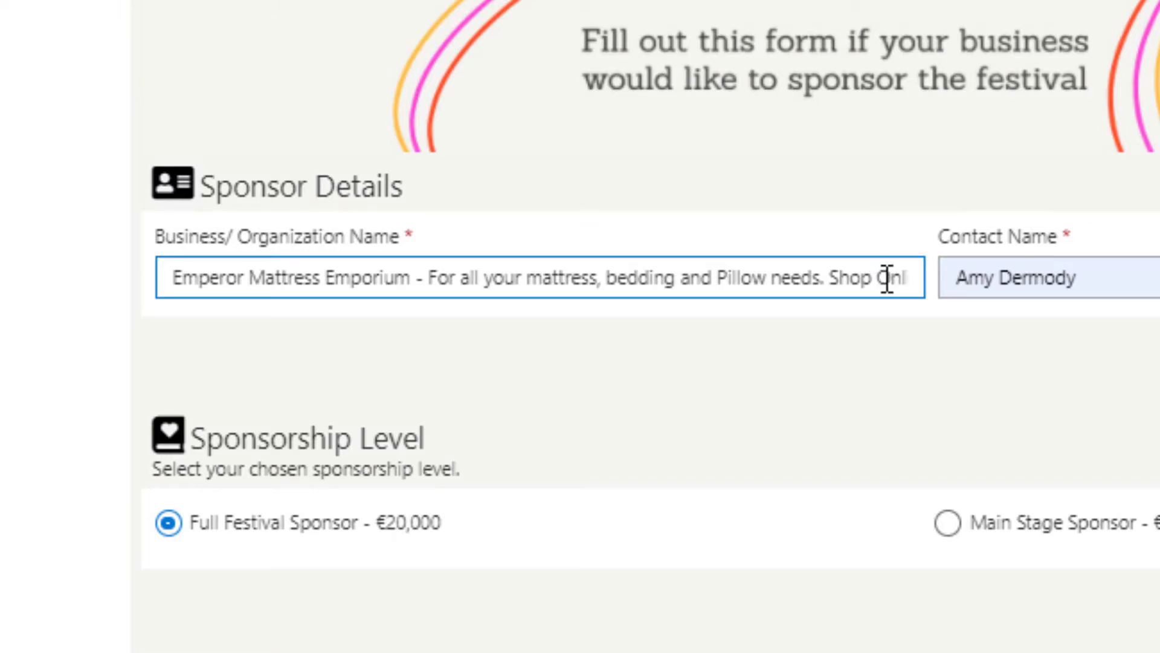
text(ine or In store.)
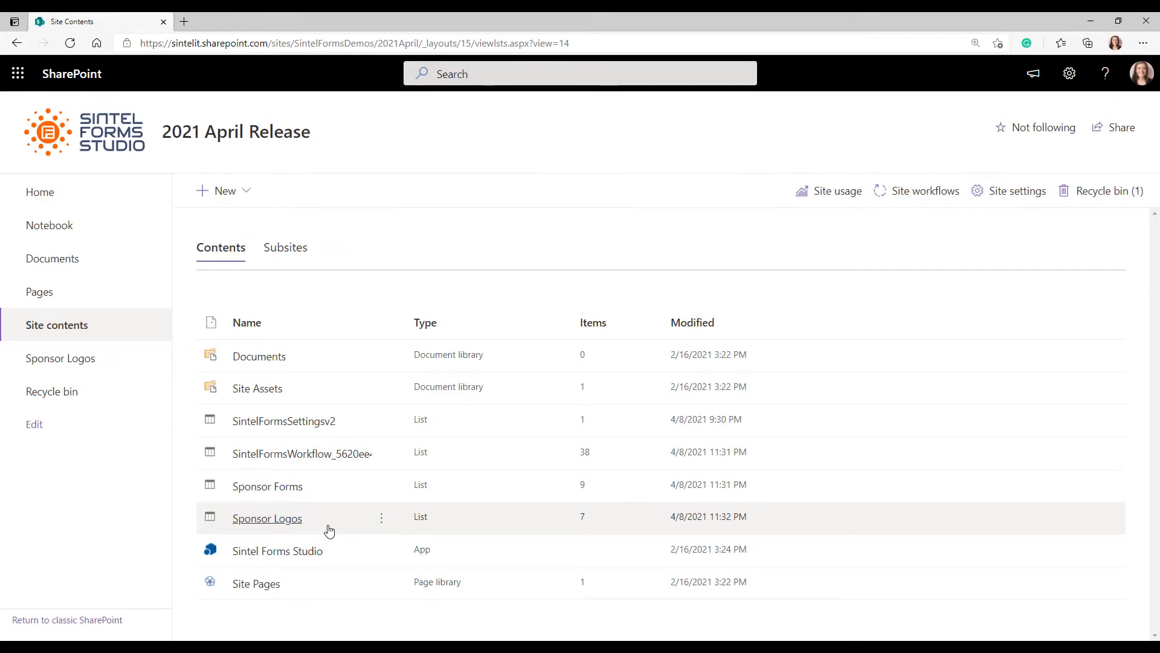
Step: Open the Sponsor Logos list and inspect the Logo attachments section in the form layout
click(296, 523)
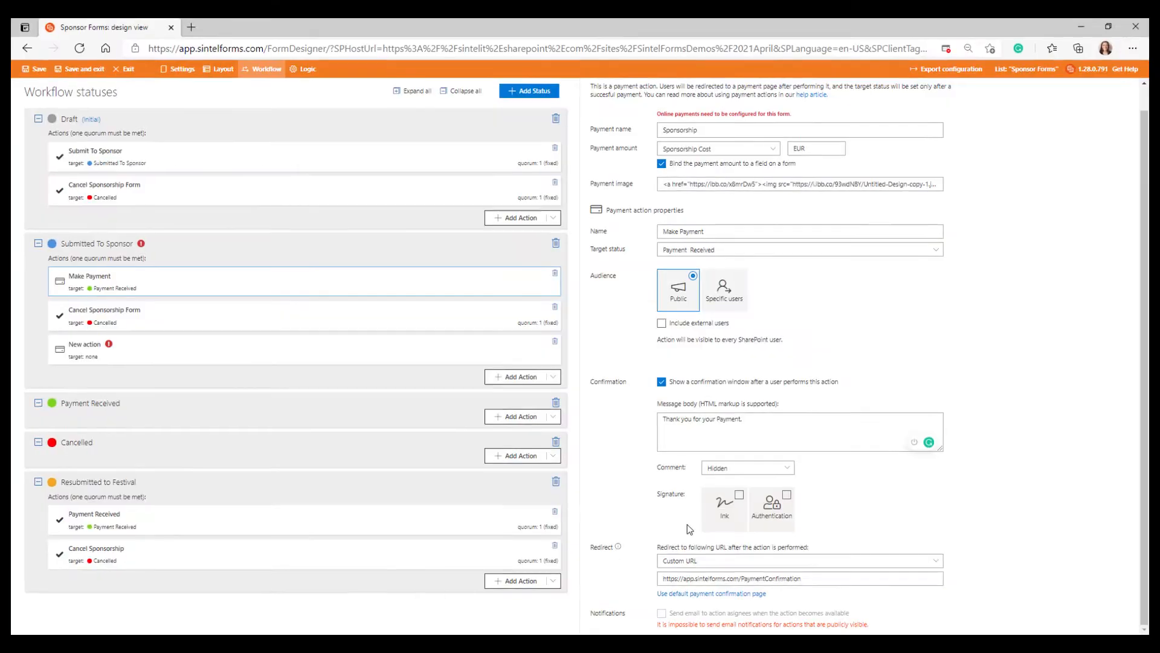
click(212, 65)
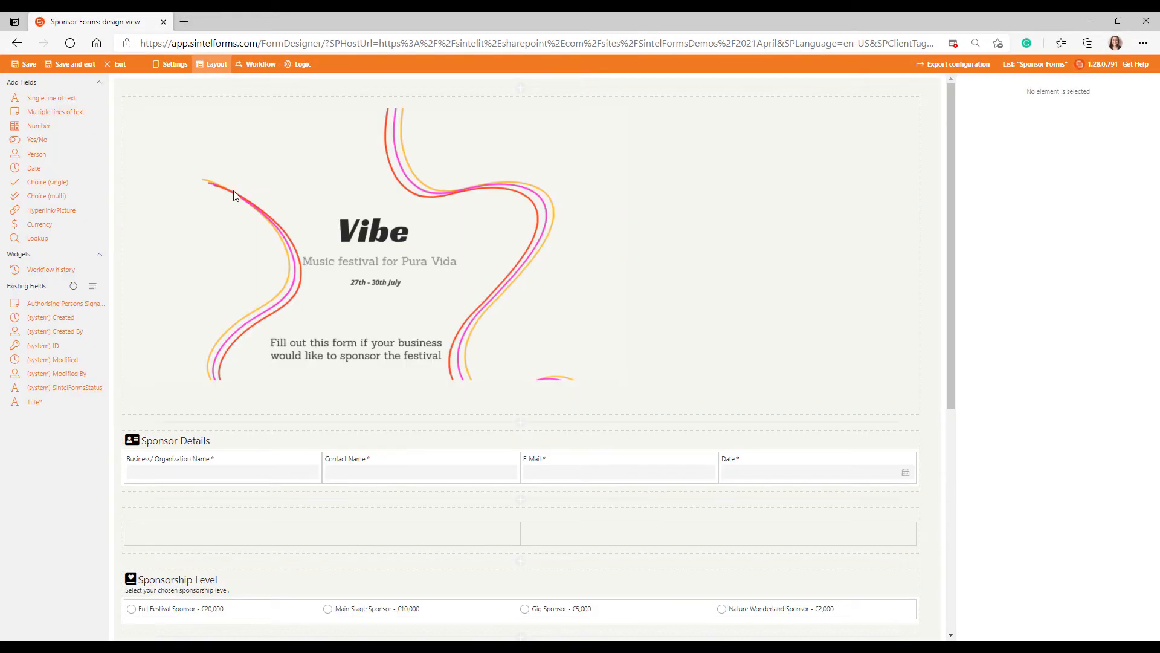
drag(953, 357, 945, 514)
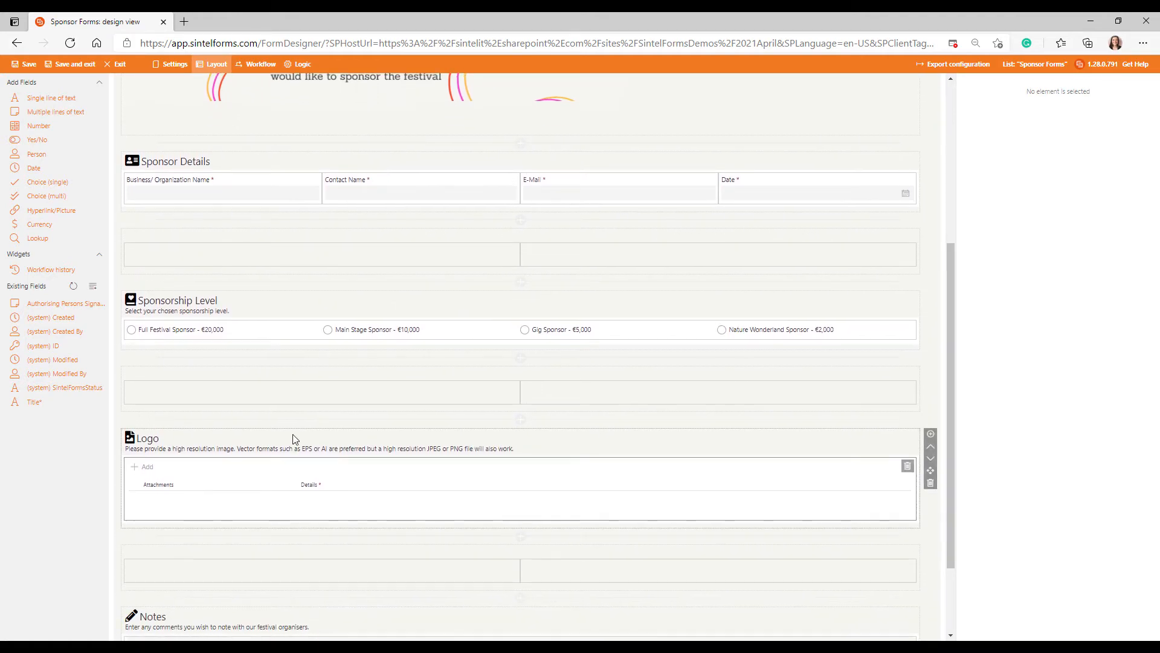
click(166, 477)
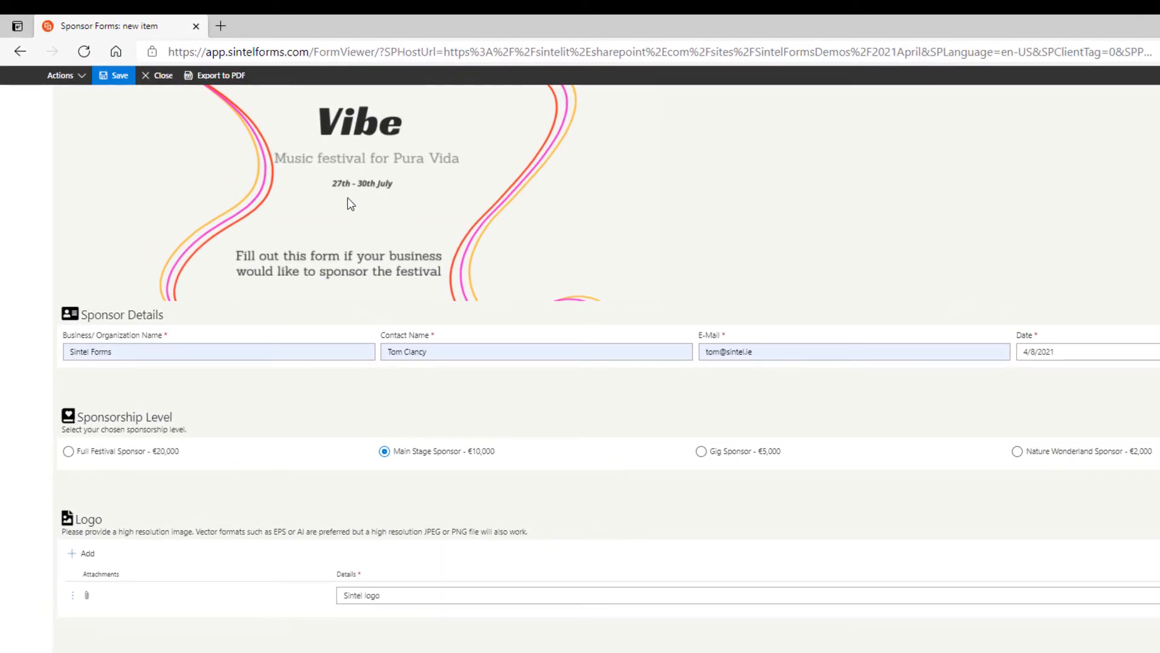
Step: Cancel the sponsorship form with the pasted pandemic comment and an authenticated signature
click(84, 79)
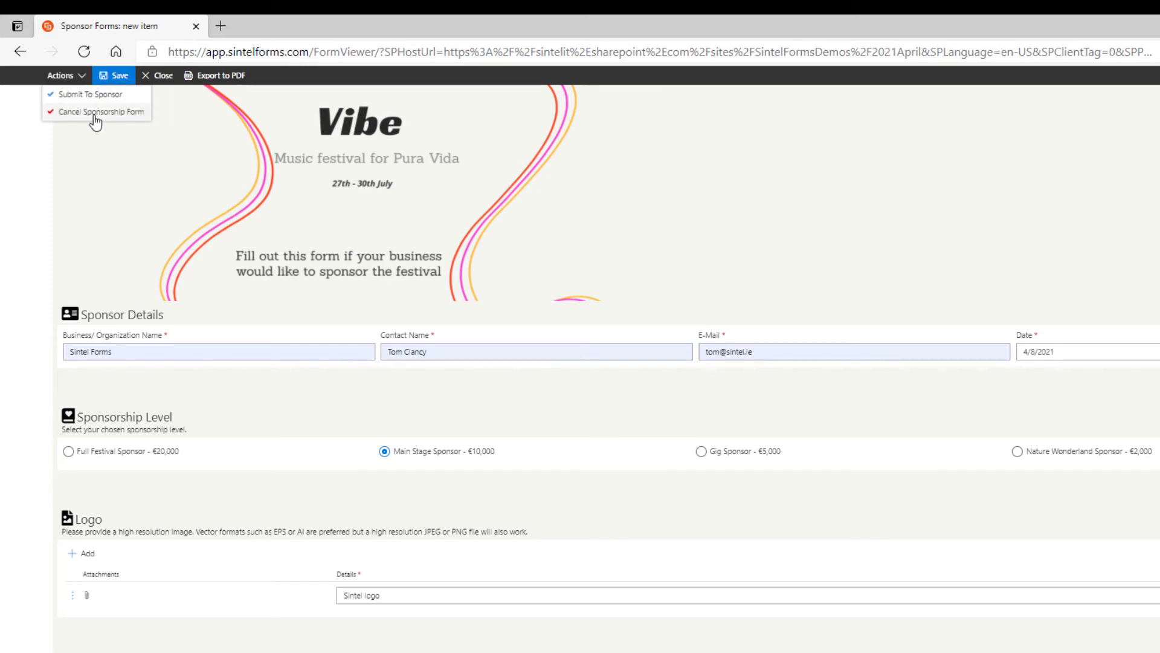
click(94, 112)
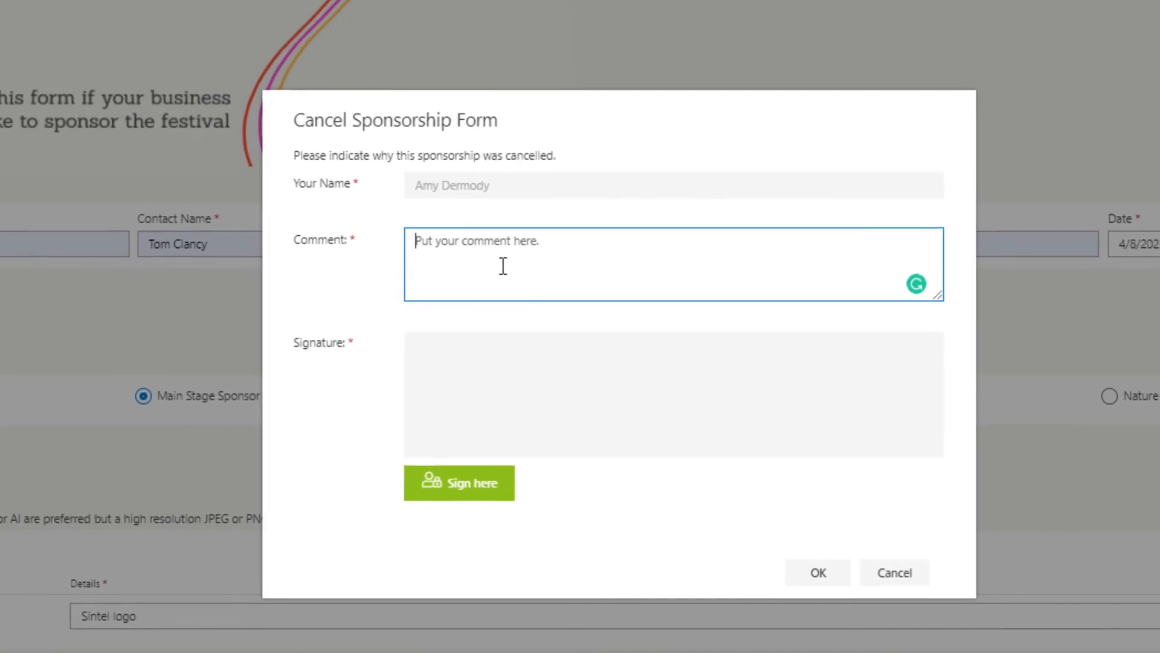
text(In light of the pandemic, we have to cancel this event. Thanks so much for your support, we hope to be up and running again in 2022)
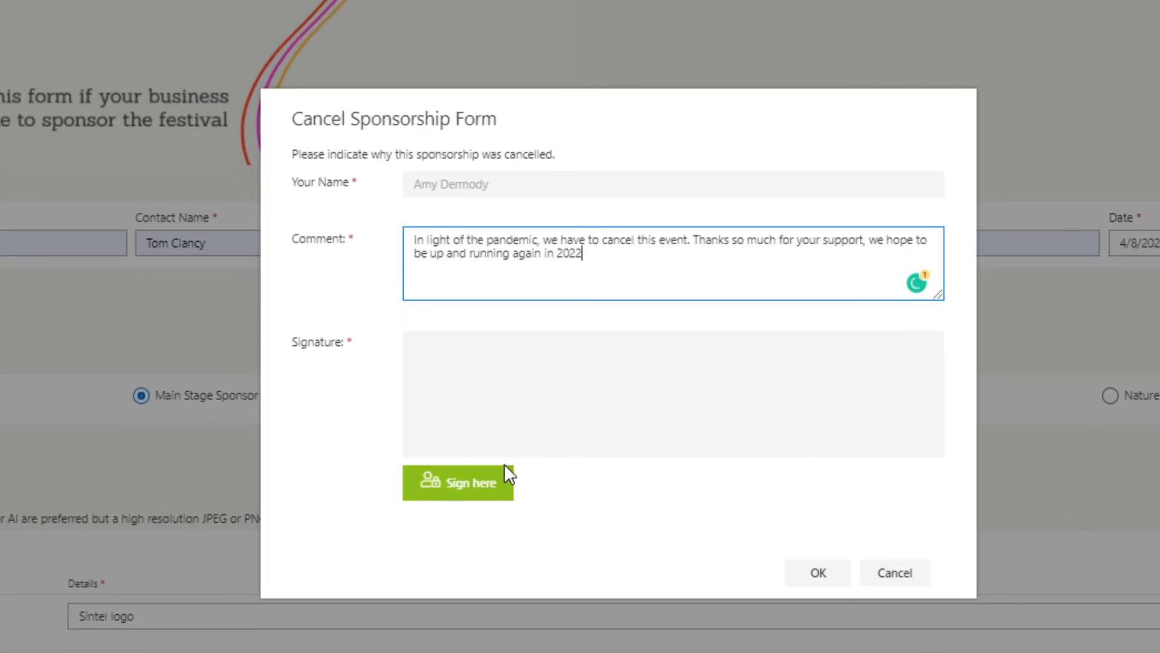
click(490, 482)
click(677, 521)
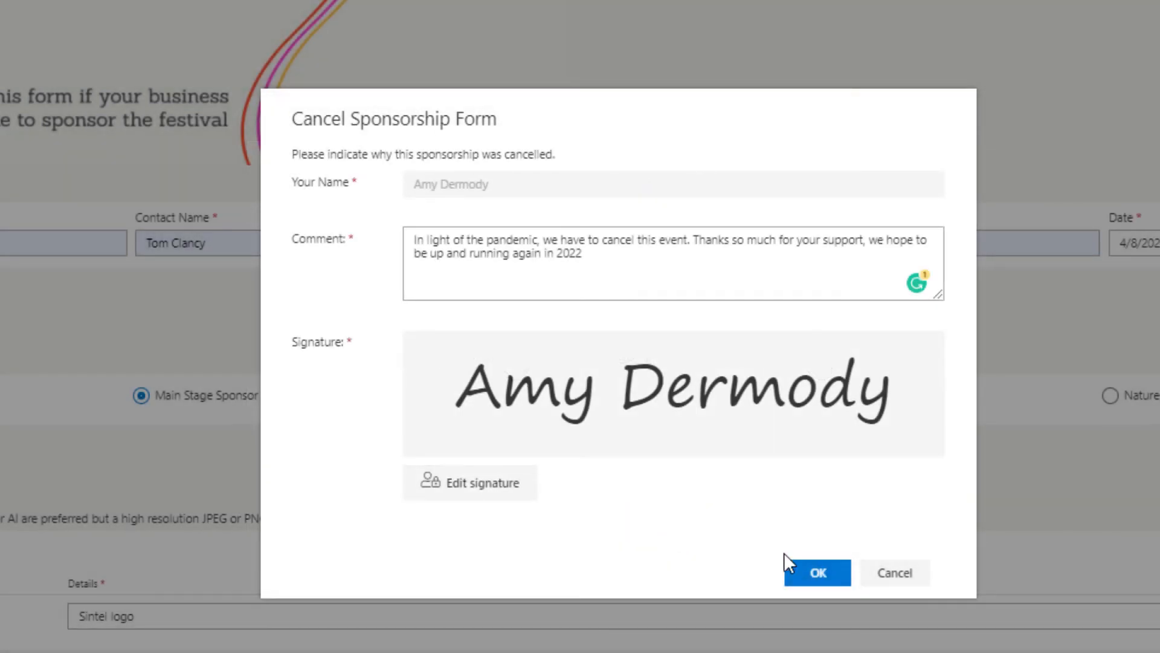
click(820, 577)
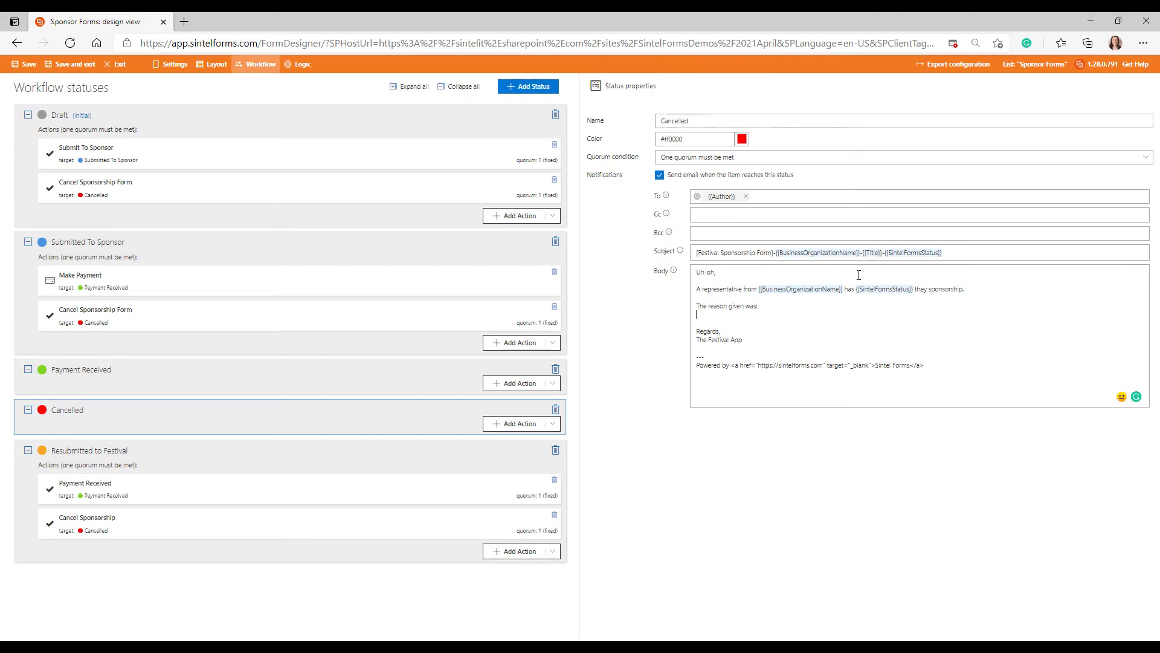
Step: Insert the latestComment placeholder under 'The reason given was:' in the Cancelled status email body
text(@lat)
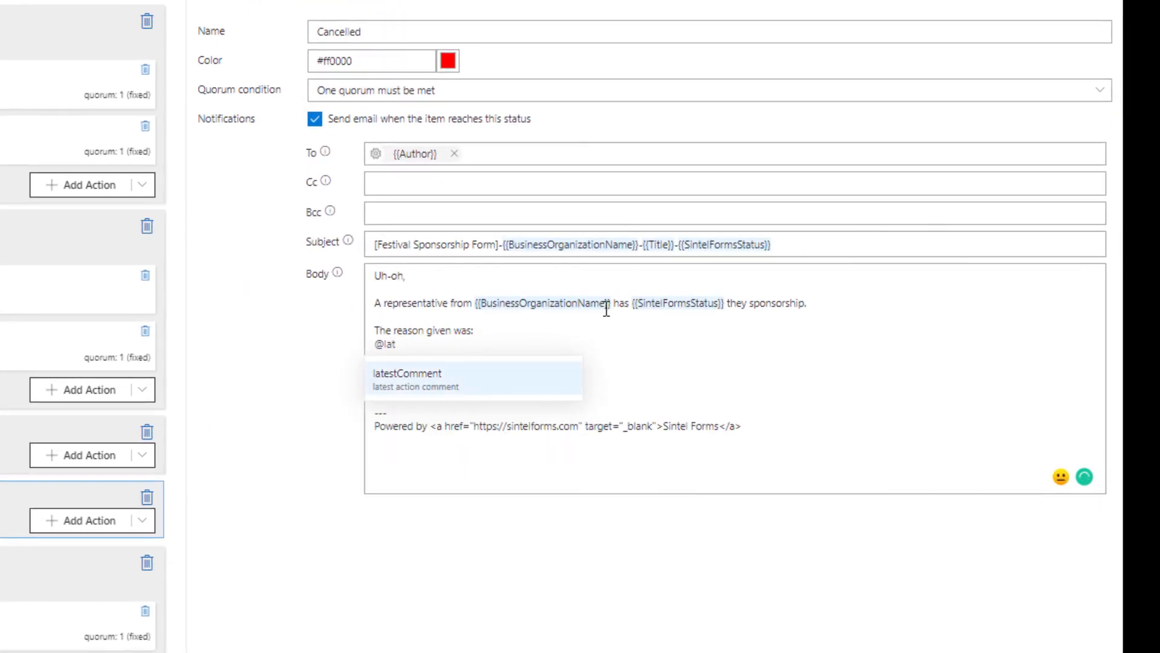
click(487, 390)
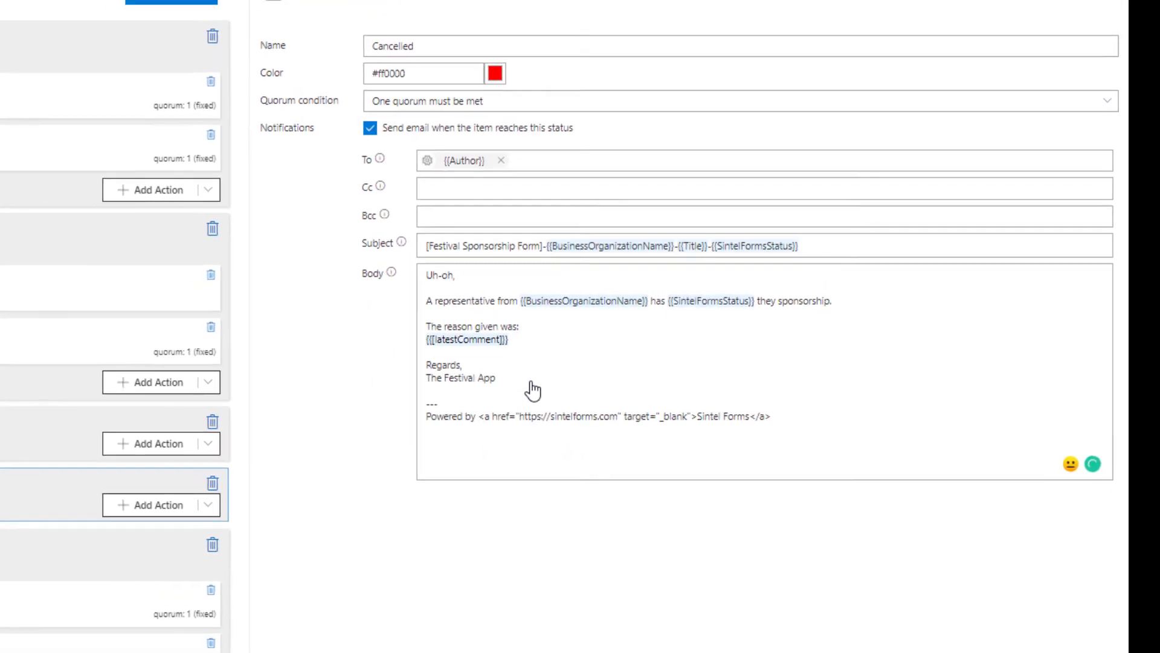